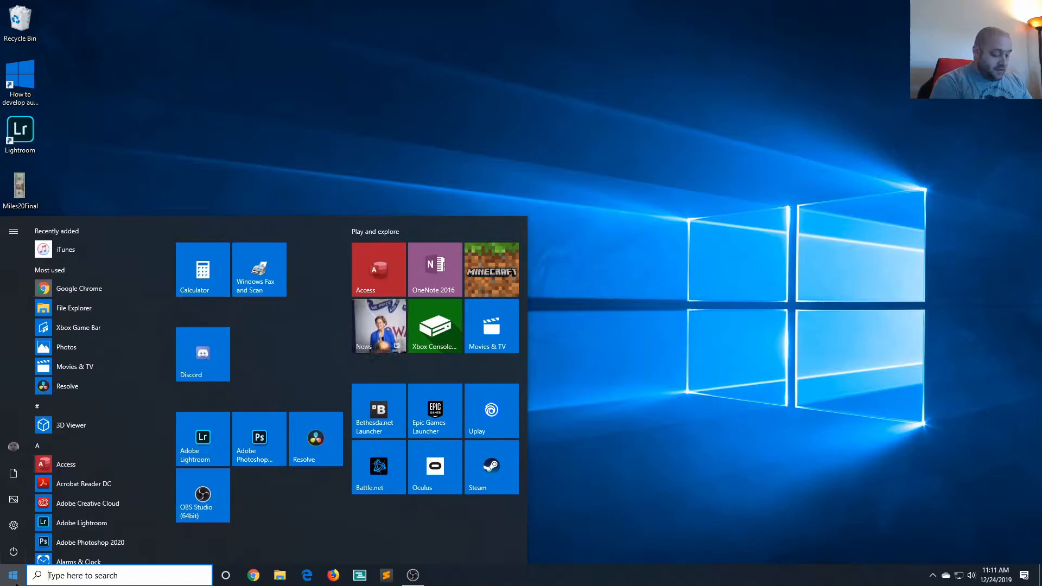
- Search Windows for "task", open Task Scheduler and slightly widen its summary pane
type("task")
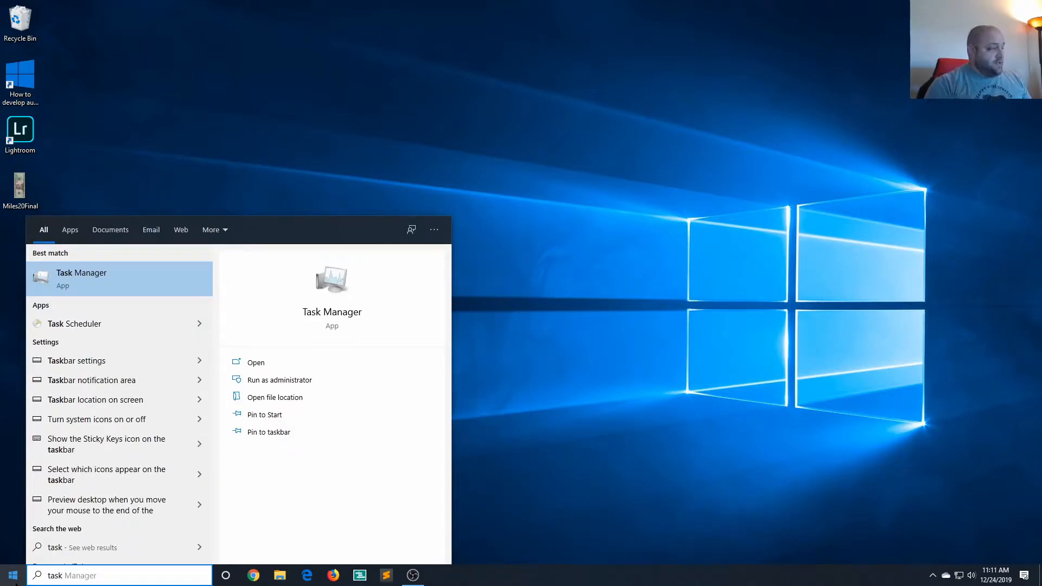
key("Down")
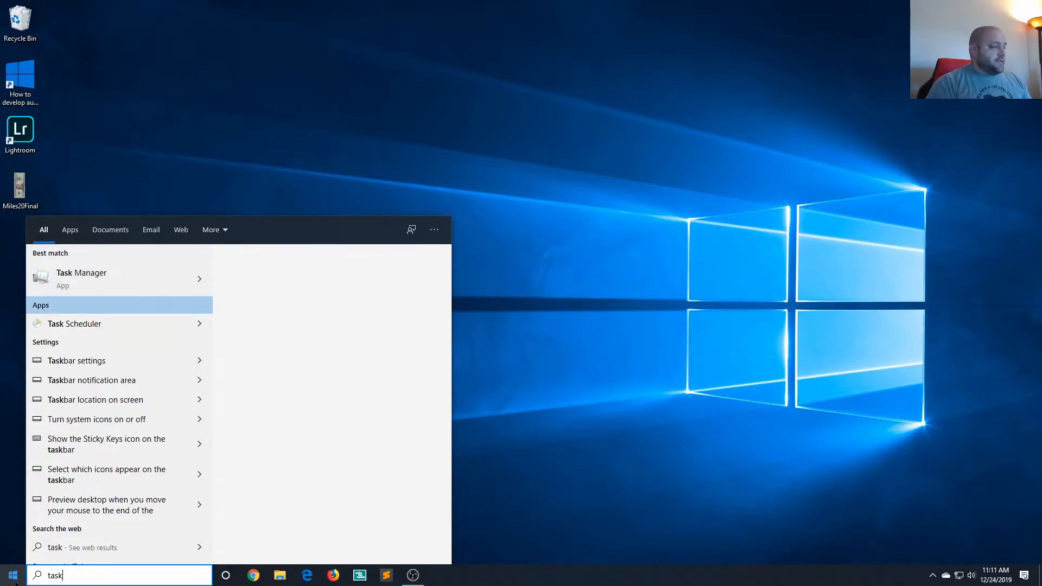
key("Return")
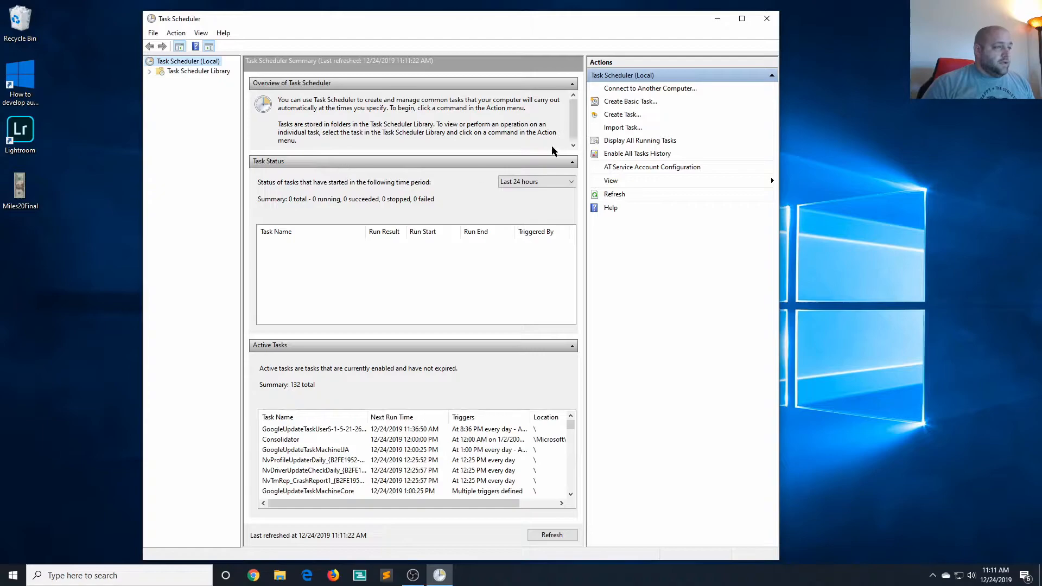
left_click_drag(585, 143, 610, 150)
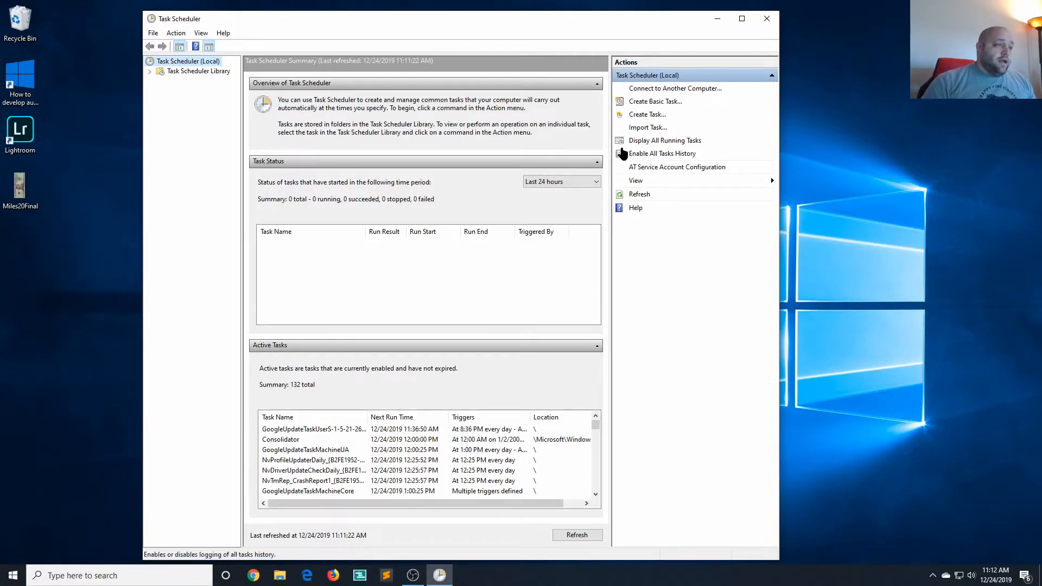
- Create a new non-basic task named nestat and set it to run with highest privileges
left_click(667, 104)
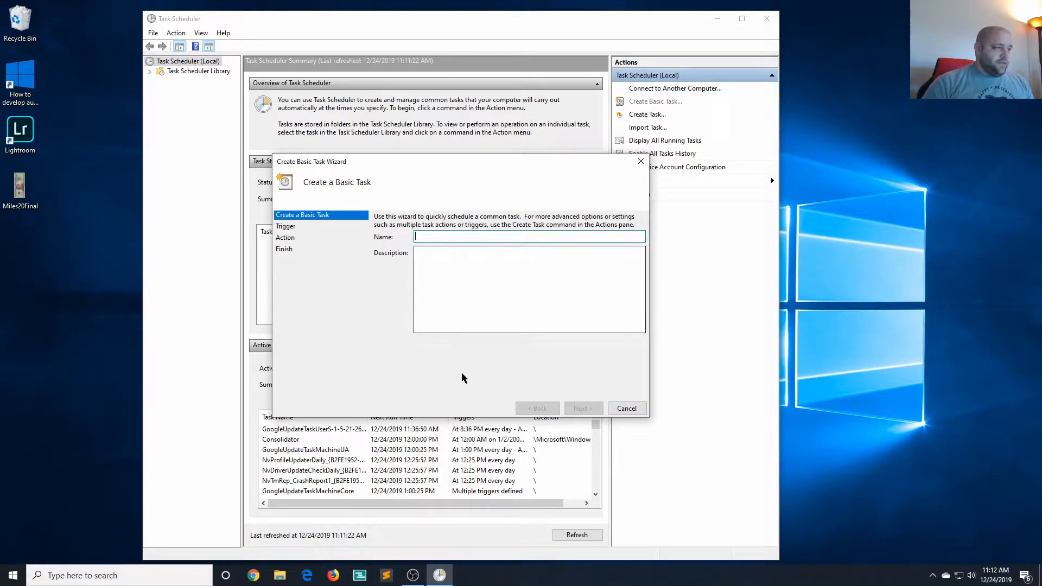
left_click(627, 409)
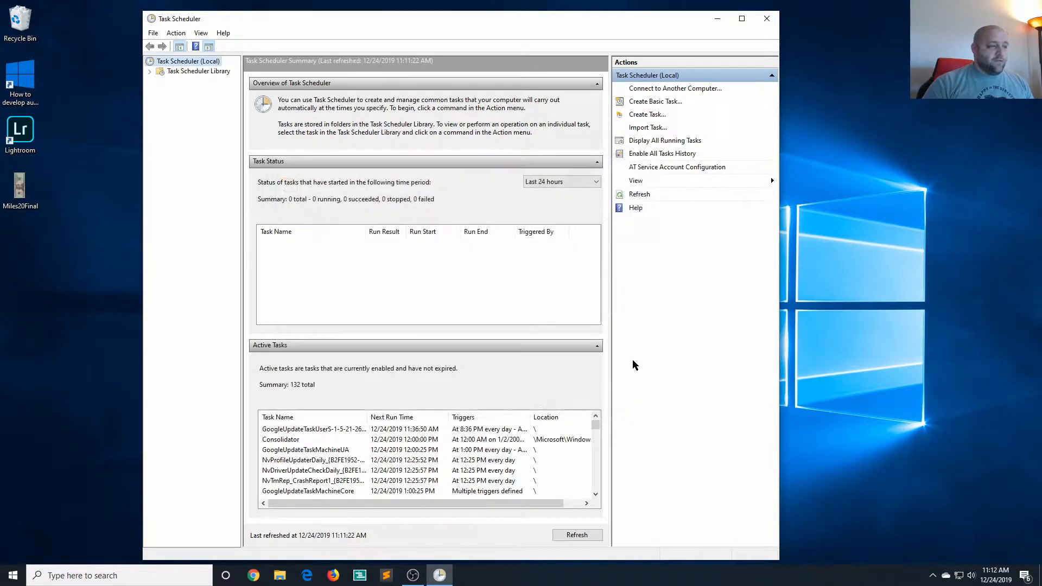
left_click(653, 116)
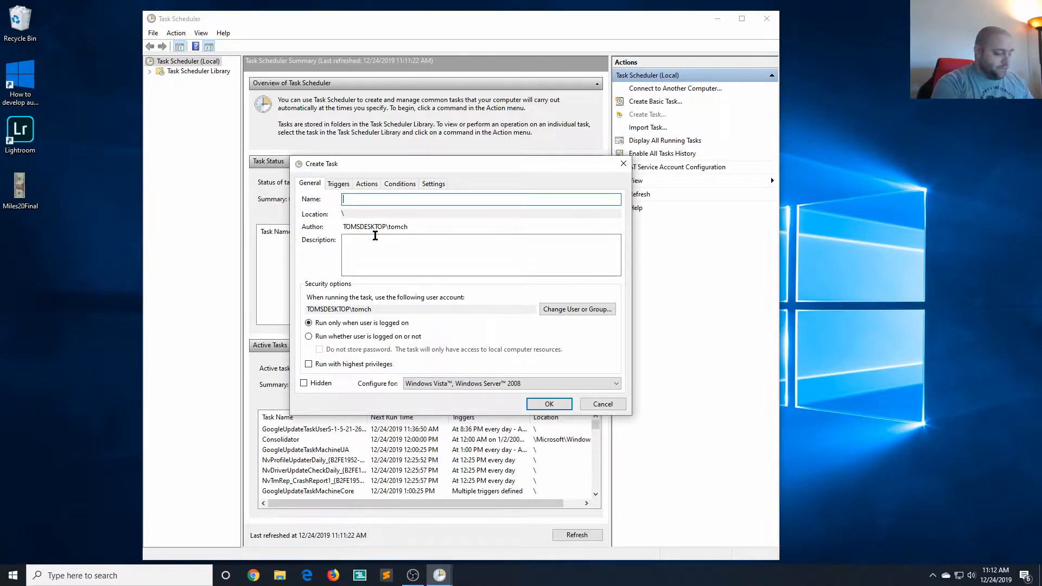
type("network")
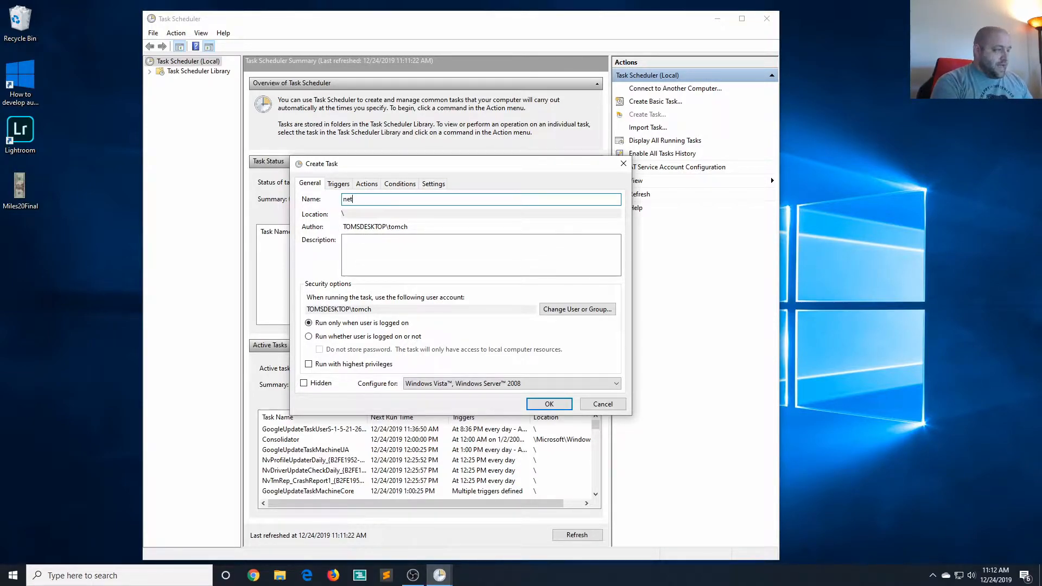
key("BackSpace")
key("BackSpace")
key("BackSpace")
key("BackSpace")
type("stat")
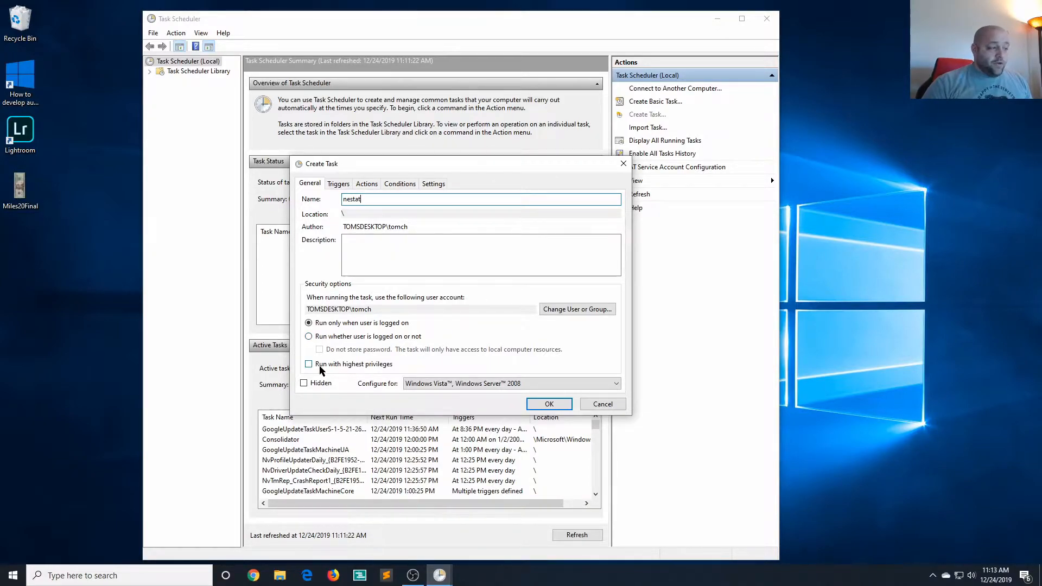
left_click(342, 366)
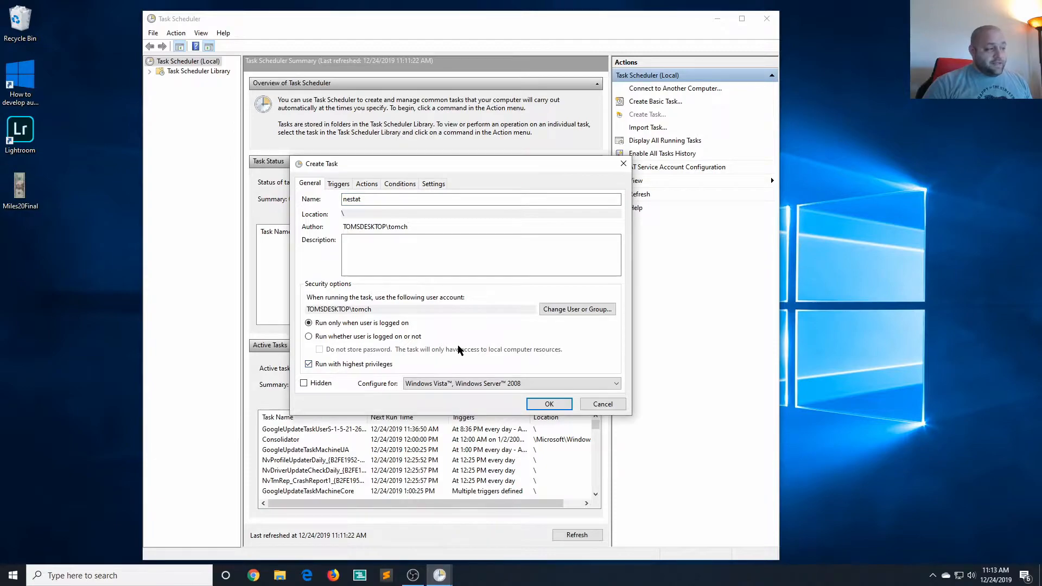
- Add a new daily trigger for the task, starting 12/25/2019 at 7:00:00 AM
left_click(340, 185)
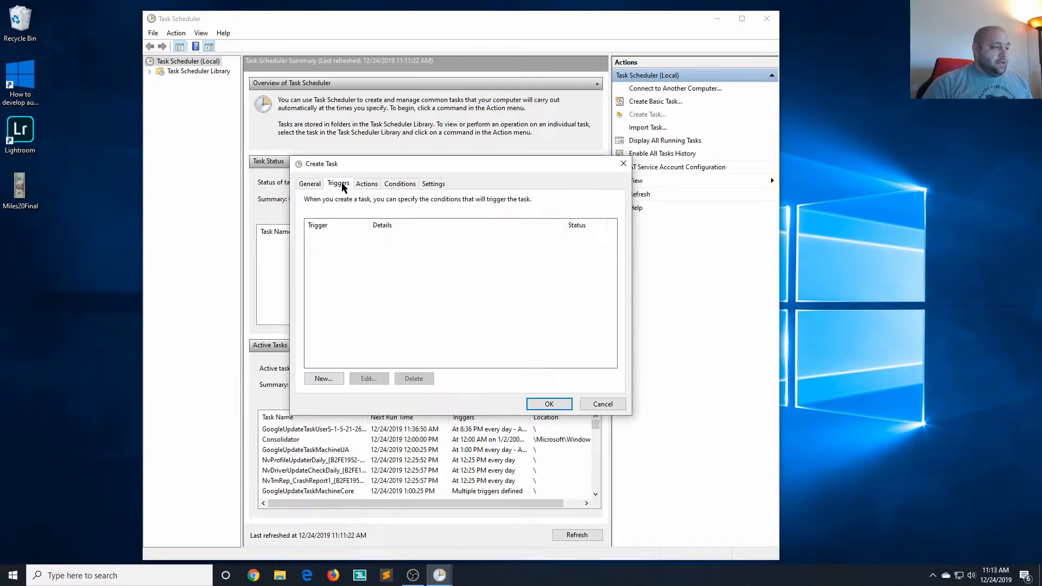
left_click(327, 382)
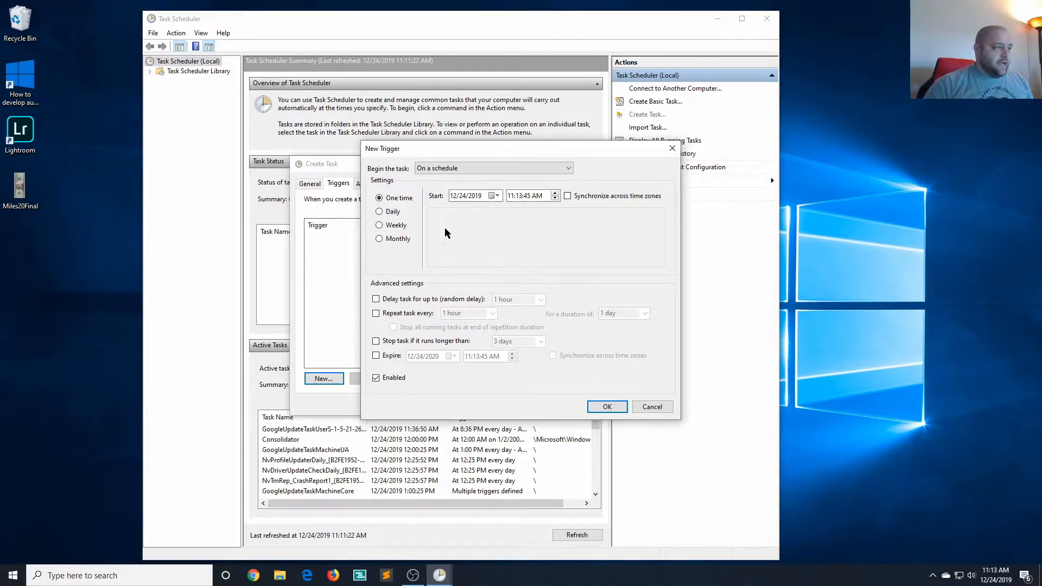
left_click(392, 211)
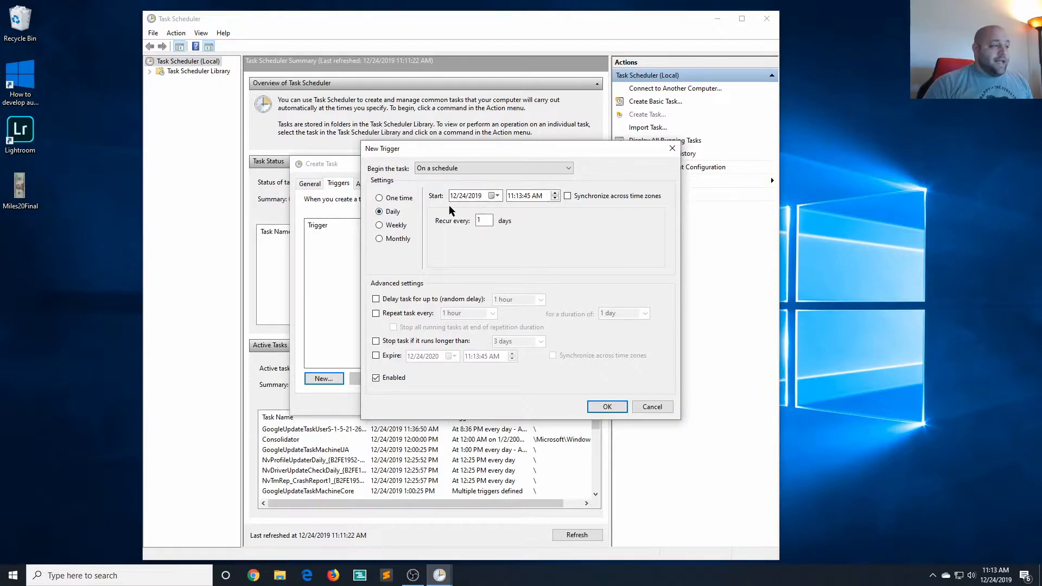
left_click(495, 196)
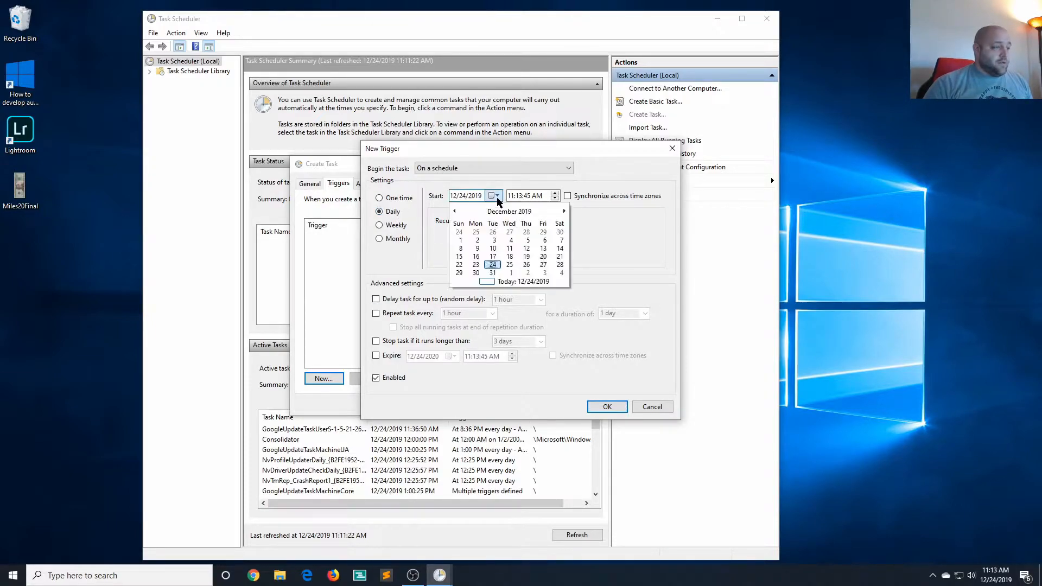
left_click(509, 265)
left_click(510, 197)
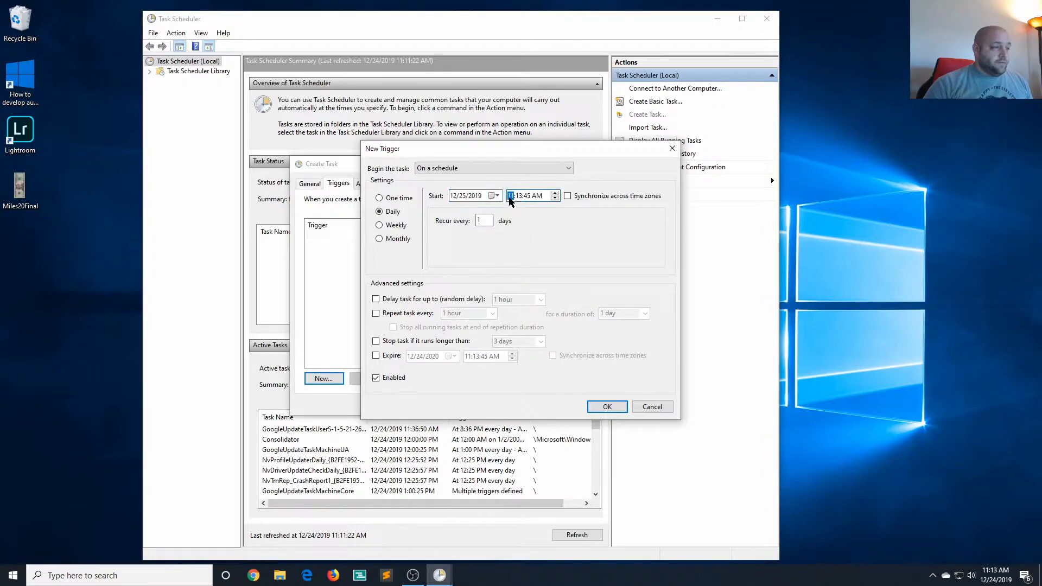
key("Right")
type("00:")
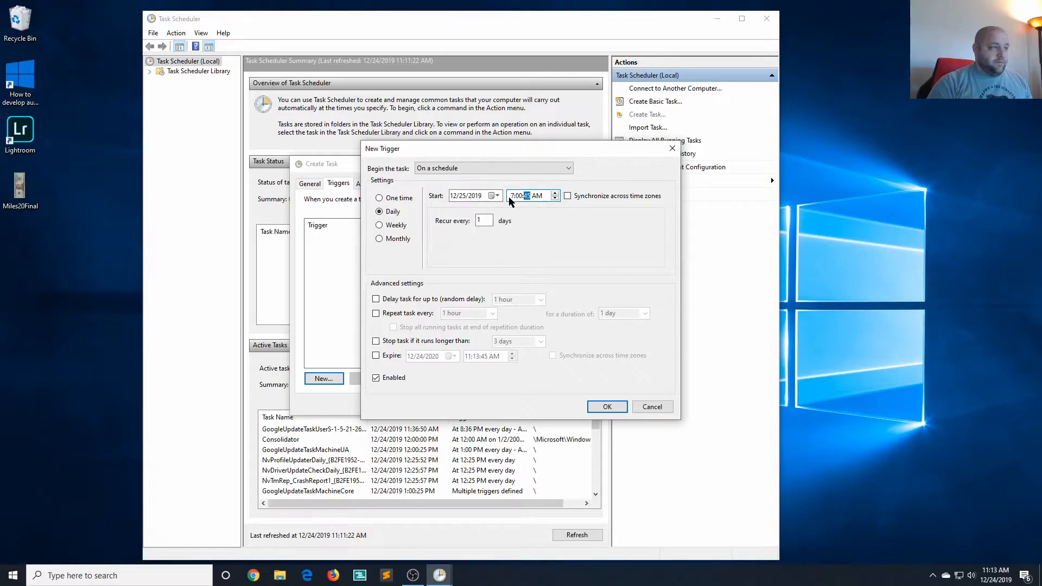
type("00")
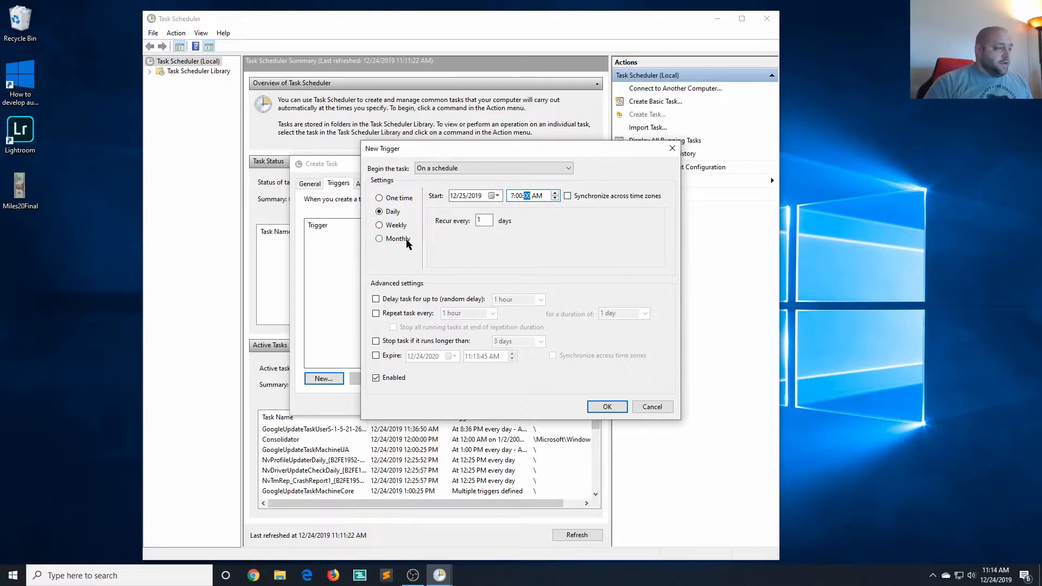
left_click(421, 299)
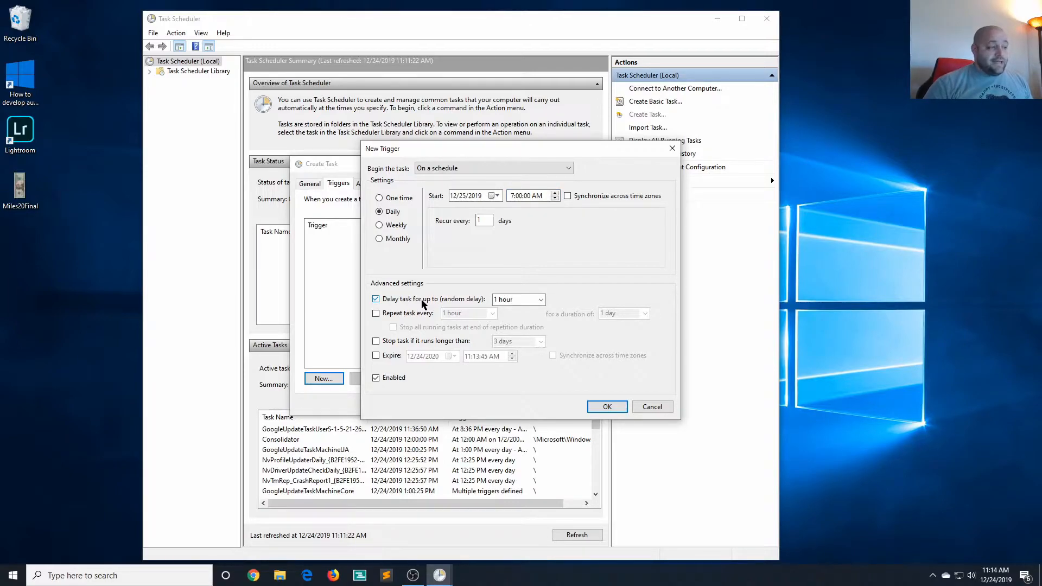
left_click(421, 298)
left_click(408, 313)
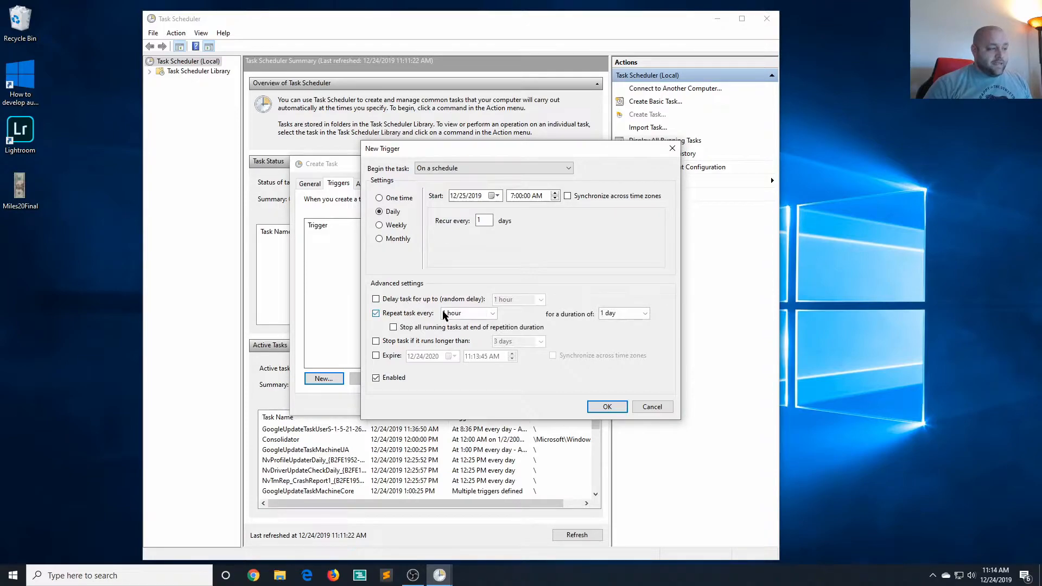
left_click(492, 314)
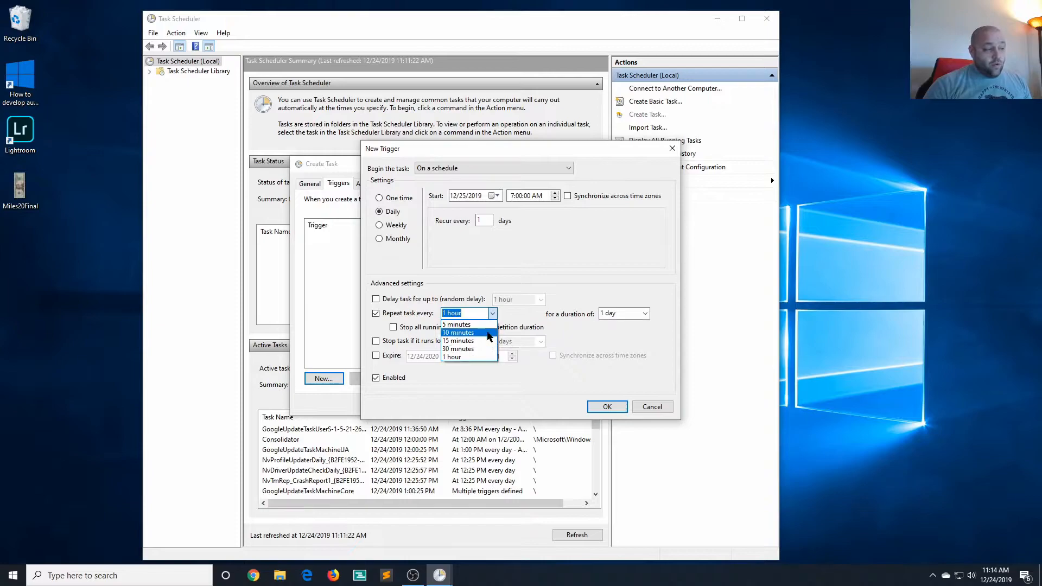
left_click(527, 321)
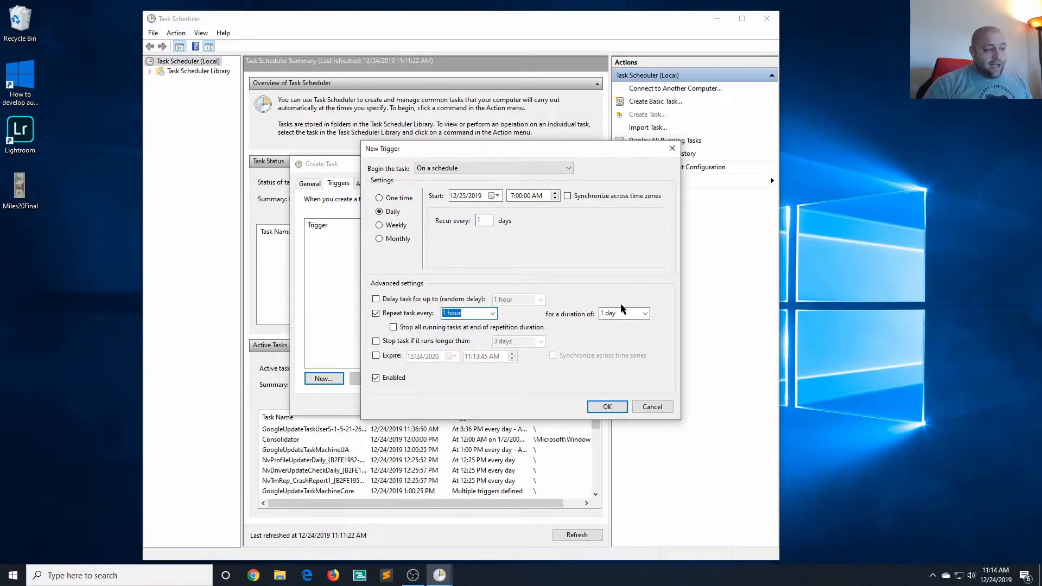
left_click(645, 313)
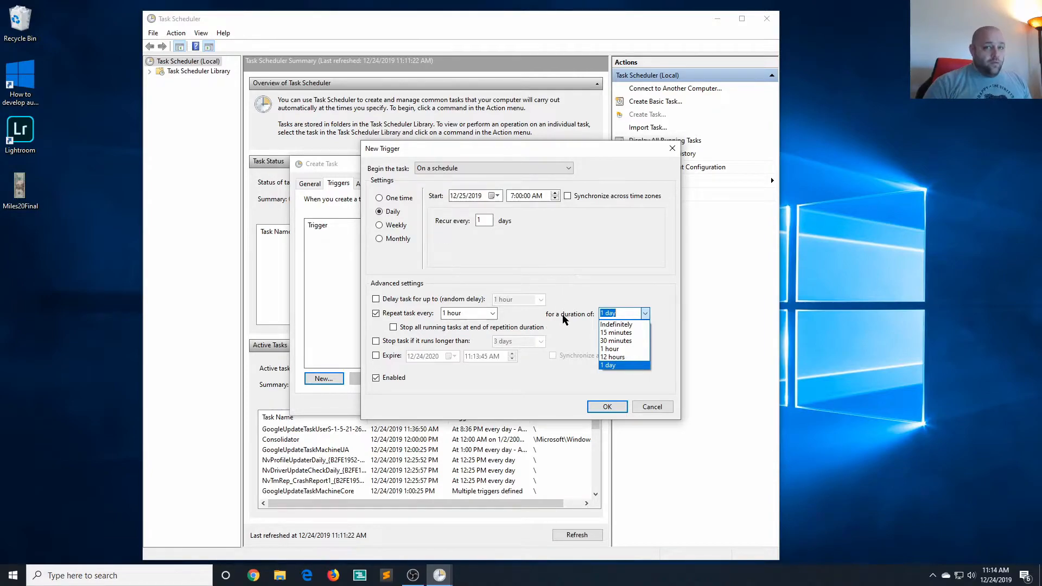
left_click(414, 320)
left_click(376, 313)
- Set the trigger to stop the task if it runs longer than 30 minutes, and save the trigger
left_click(440, 342)
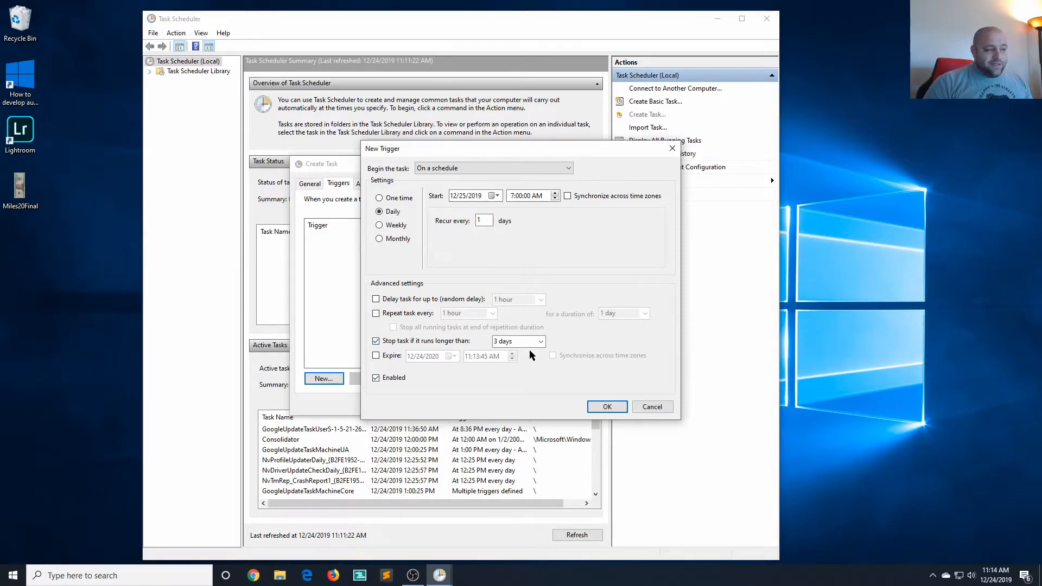
left_click(540, 341)
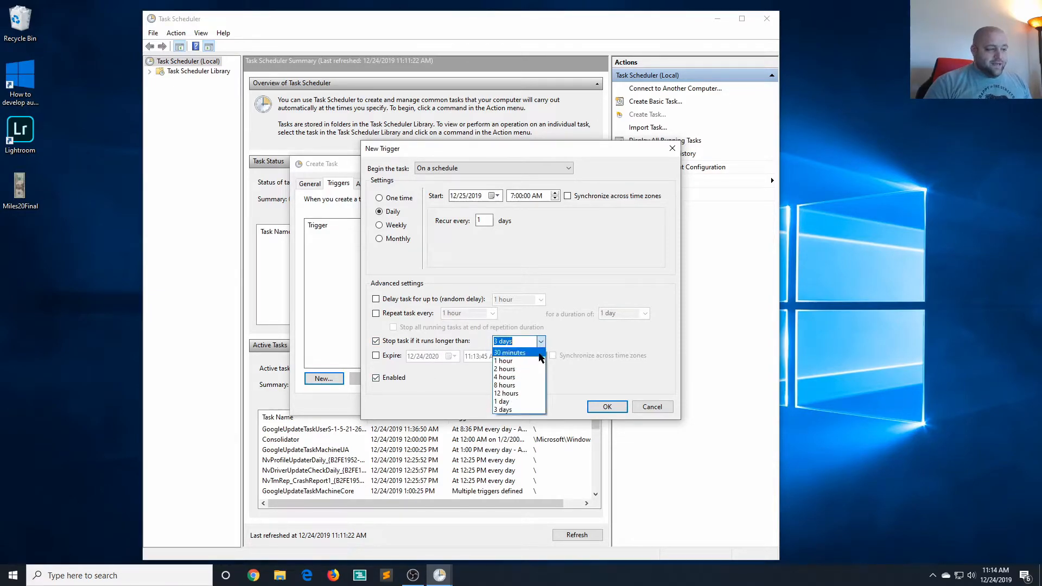
left_click(540, 352)
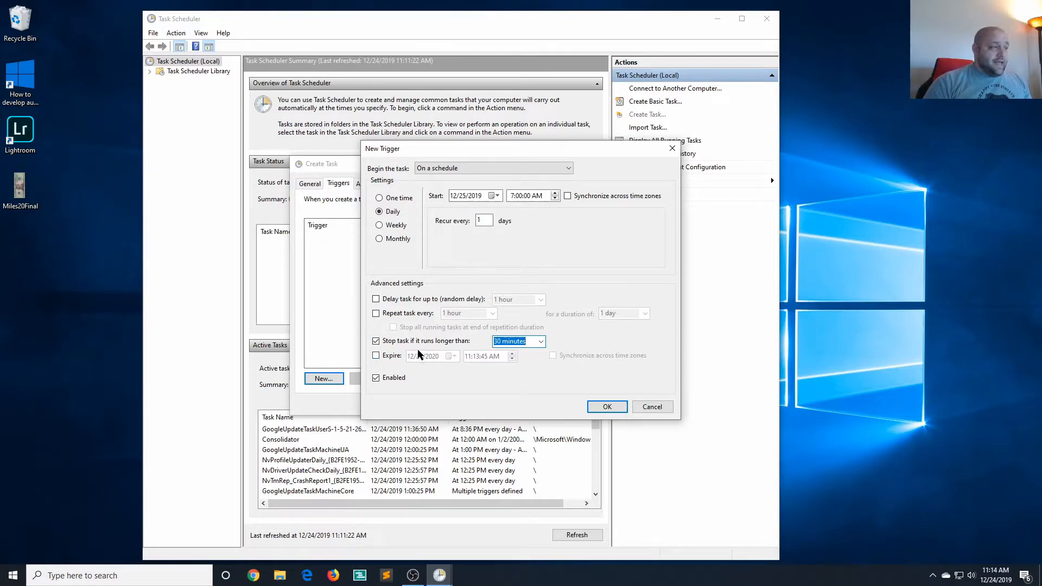
left_click(608, 406)
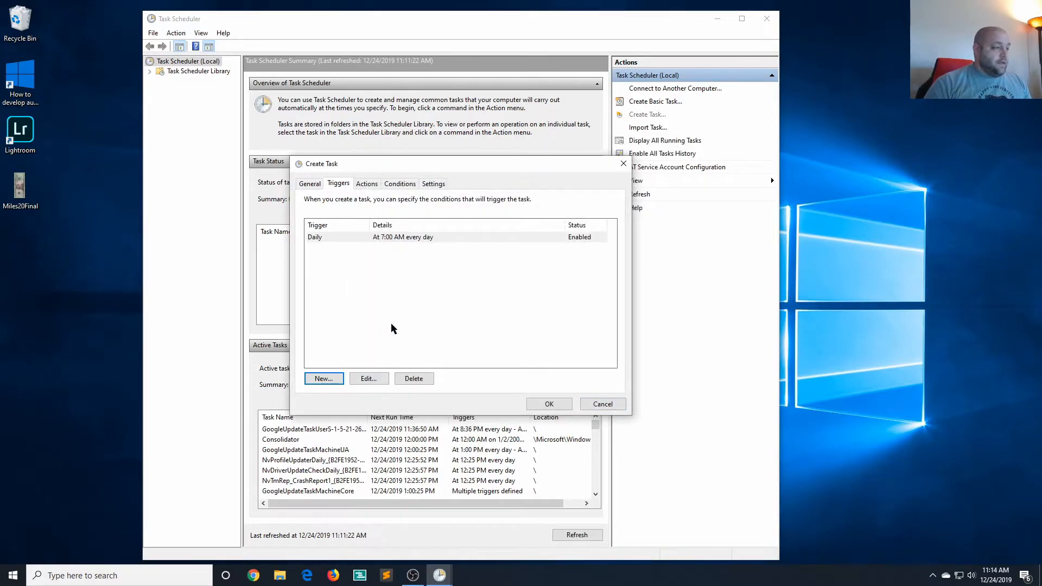
- Add a "Start a program" action to the task that runs C:\temp\netstat.bat
left_click(366, 183)
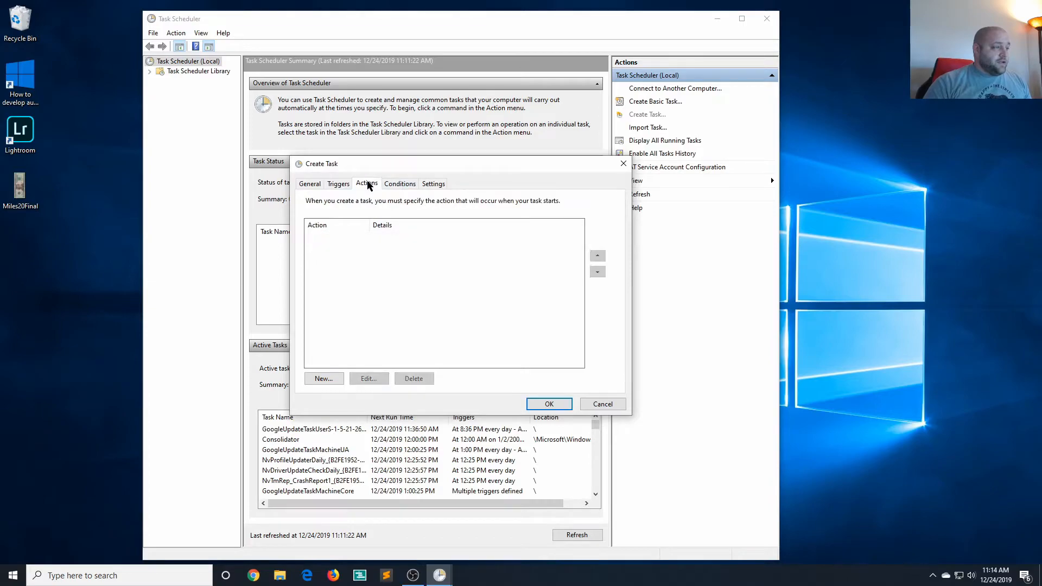
left_click(337, 379)
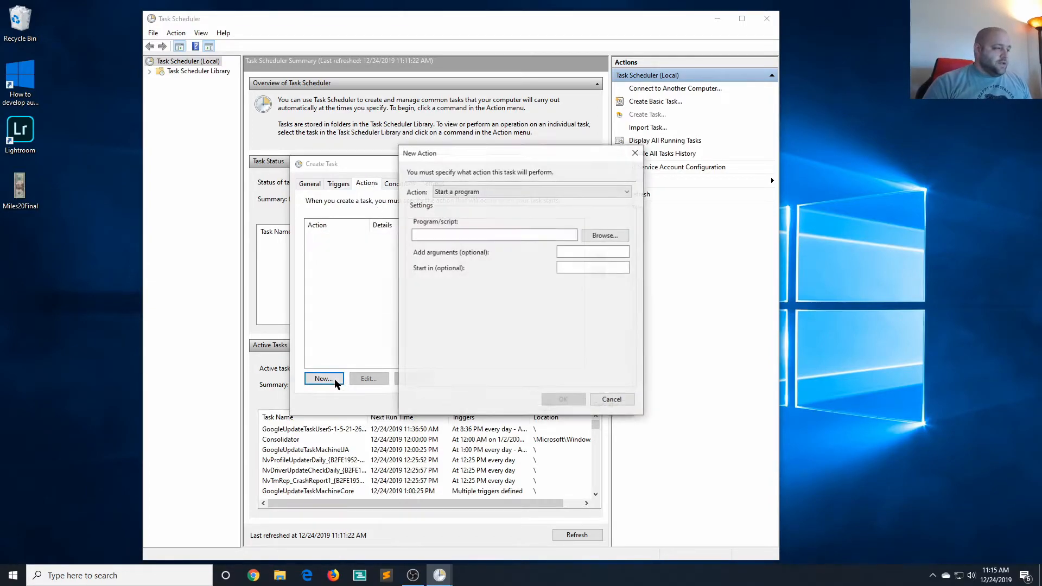
left_click(546, 194)
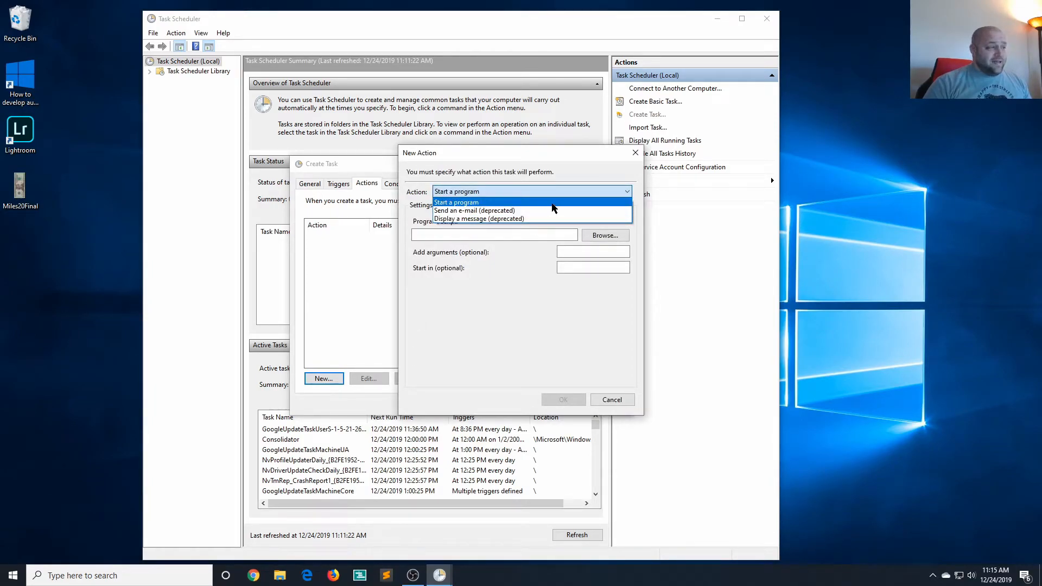
left_click(550, 203)
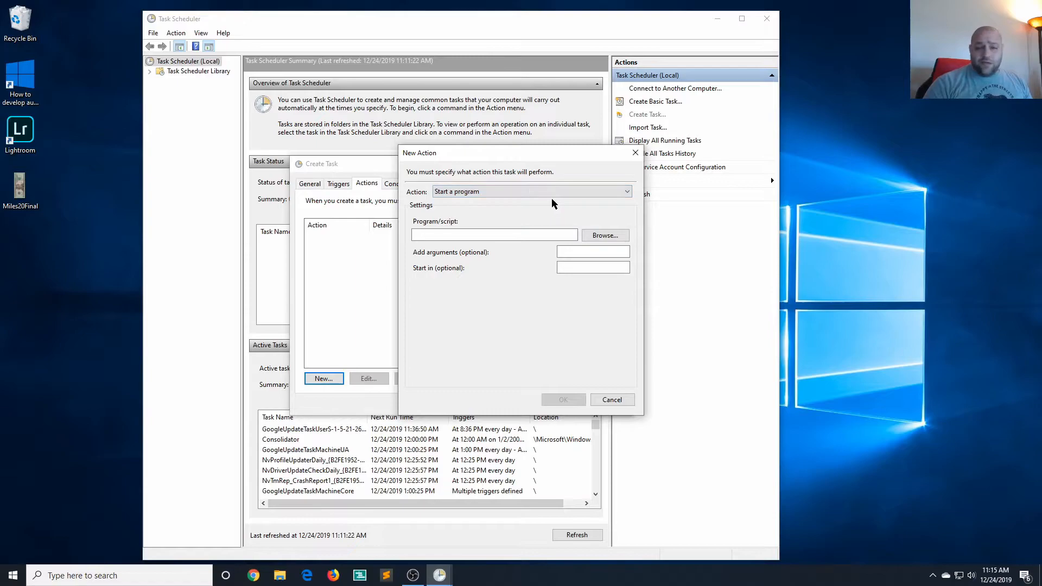
left_click(604, 237)
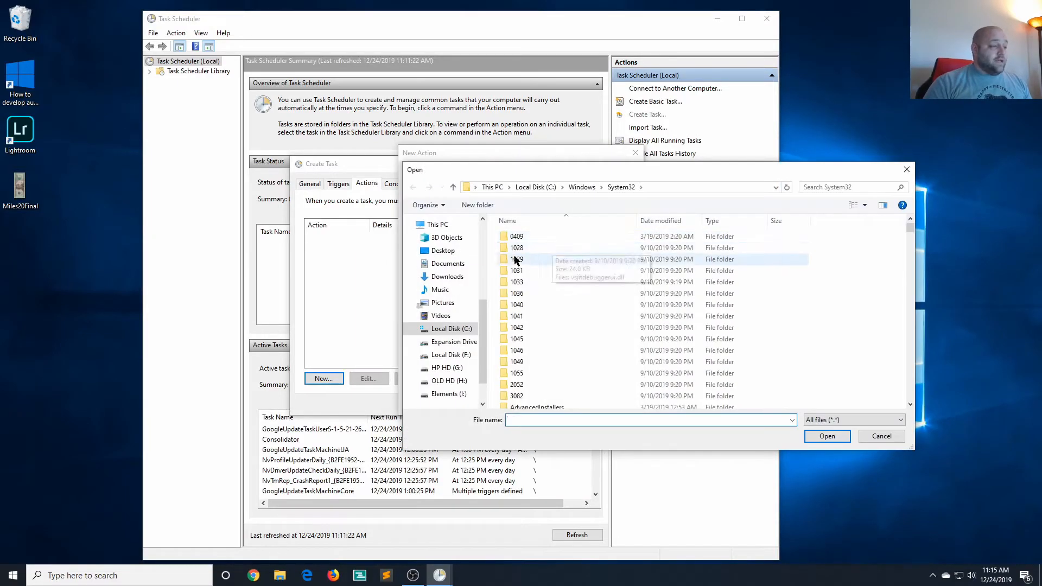
left_click(535, 186)
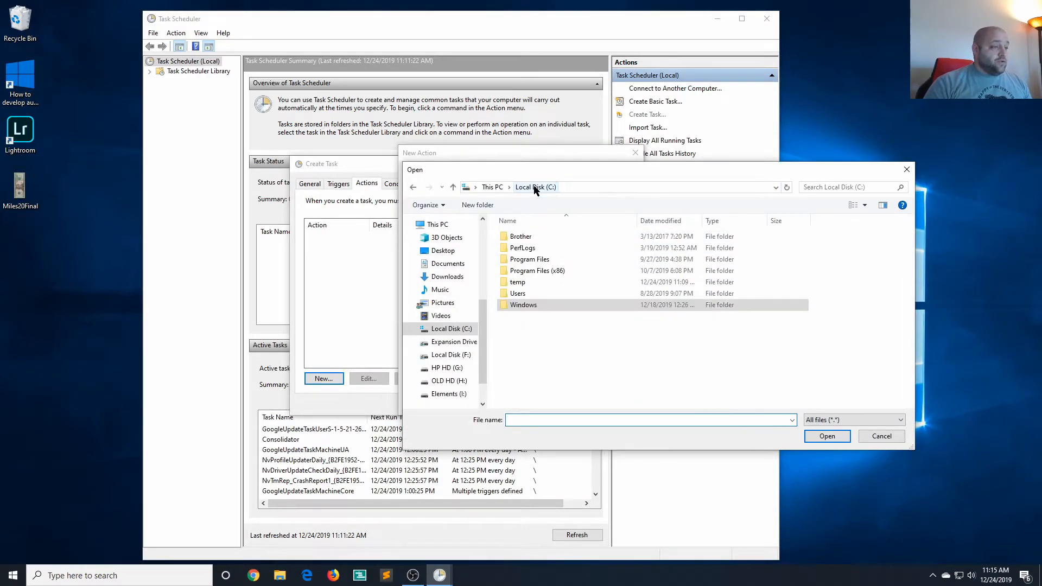
double_click(526, 282)
double_click(519, 237)
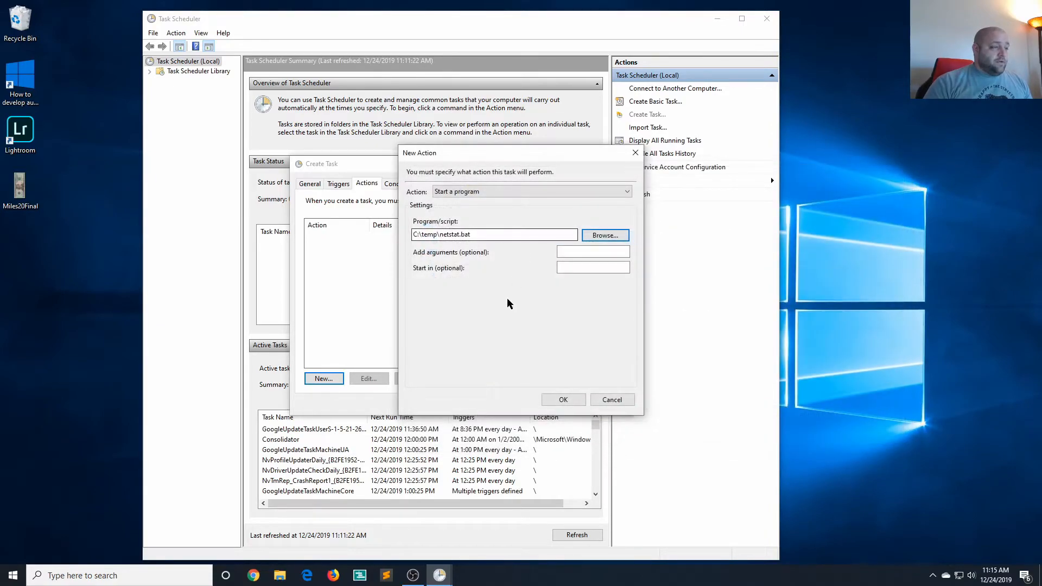
left_click(564, 400)
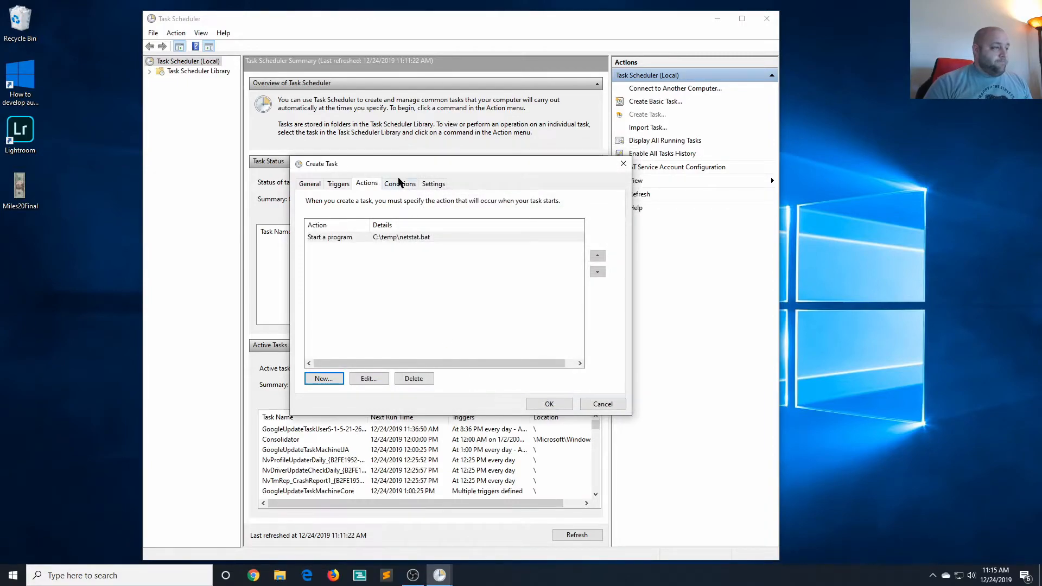
- Set the task's conditions so it does not require AC power and wakes the computer to run
left_click(400, 184)
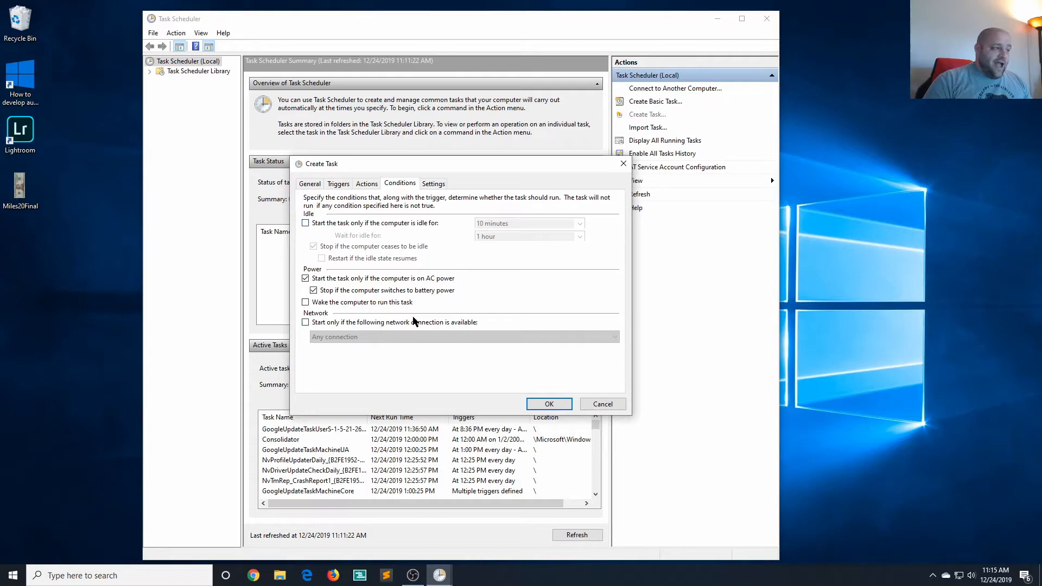
left_click(402, 279)
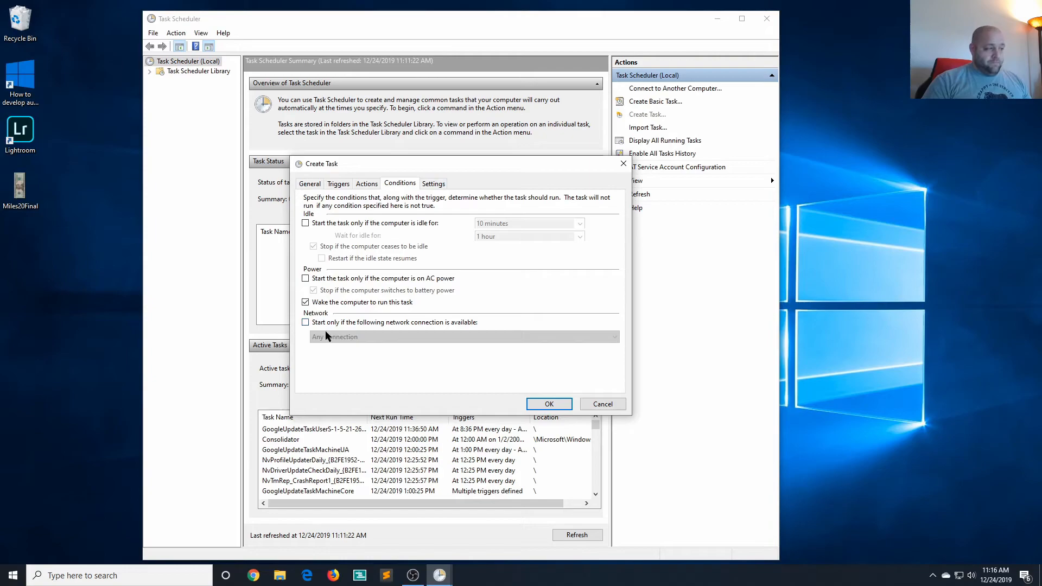
- Set the task to restart on failure every 1 minute up to 3 times and stop after 1 hour, and save the task
left_click(432, 183)
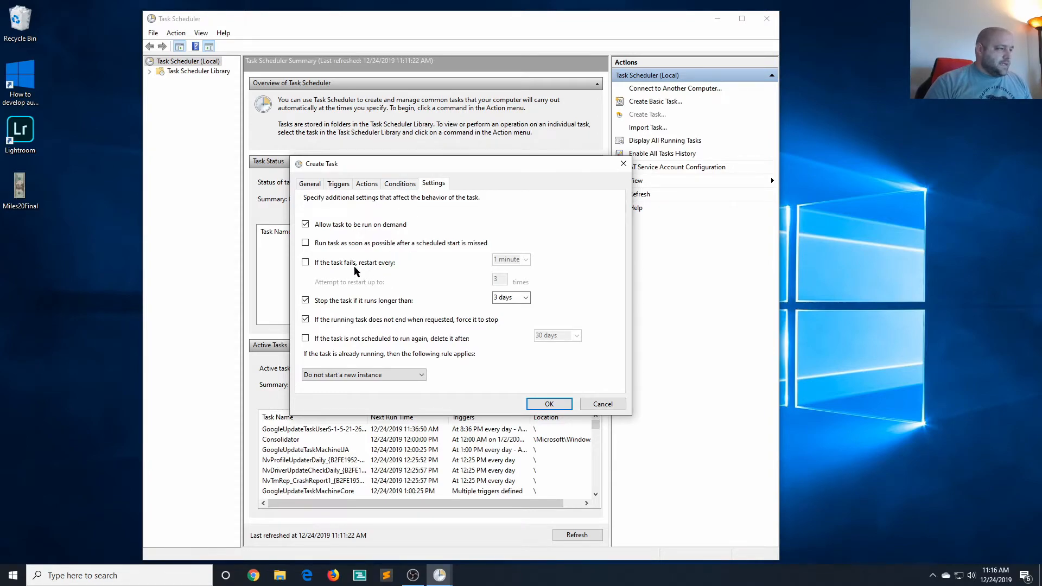
left_click(305, 263)
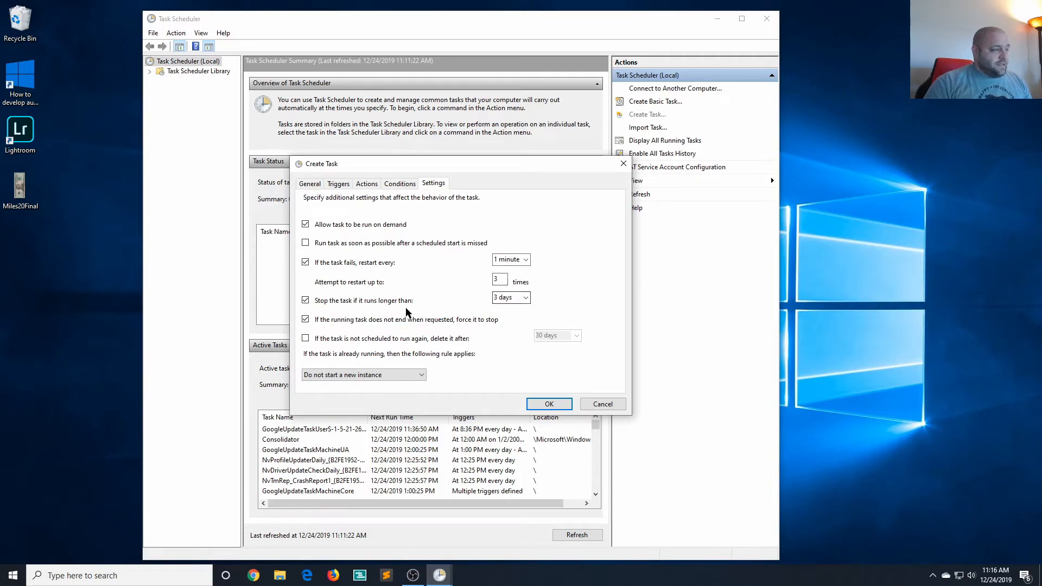
left_click(525, 298)
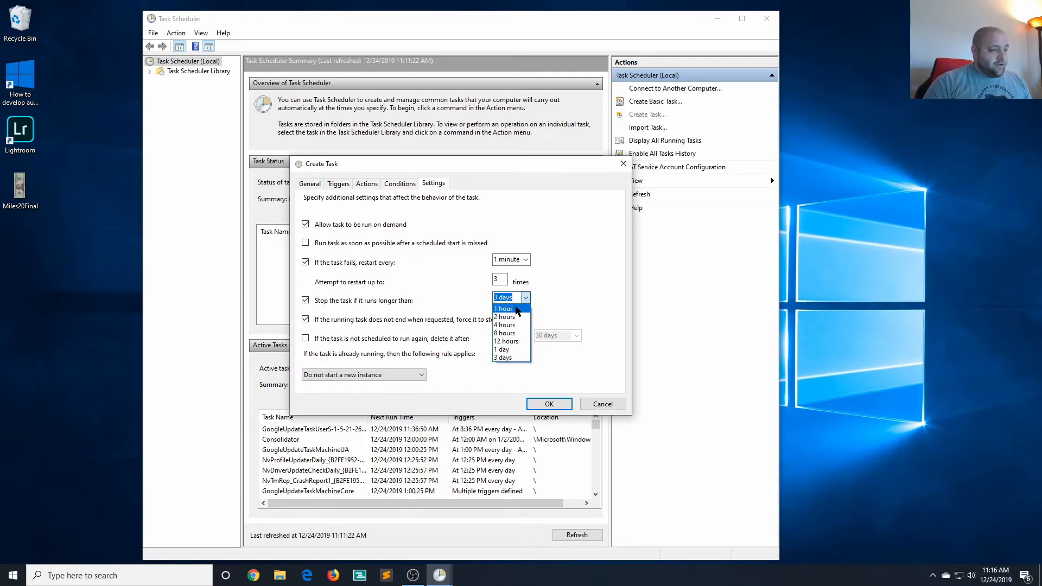
left_click(518, 309)
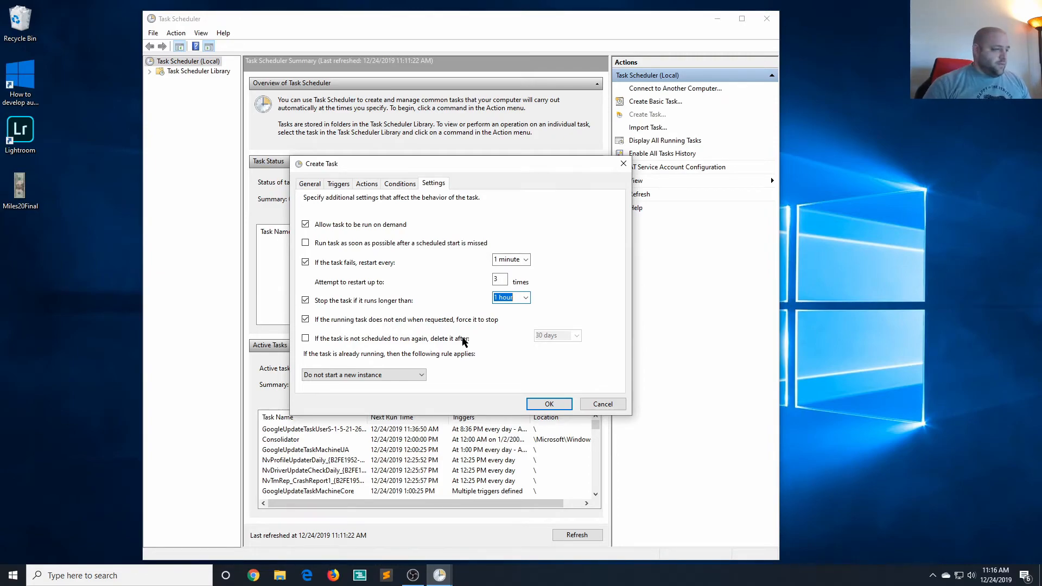
left_click(549, 404)
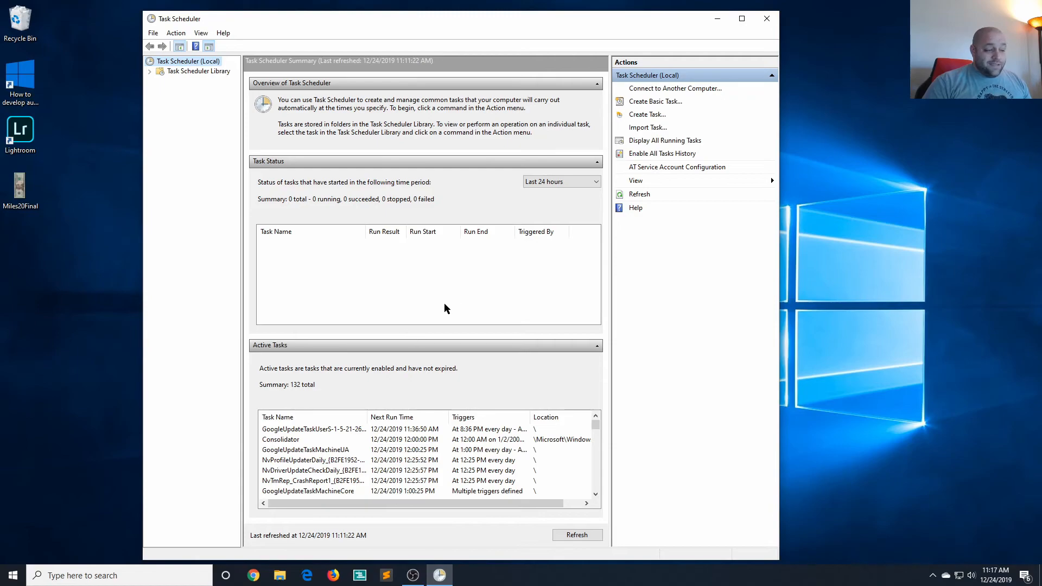
- Run the nestat task on demand from the Task Scheduler Library
left_click(196, 71)
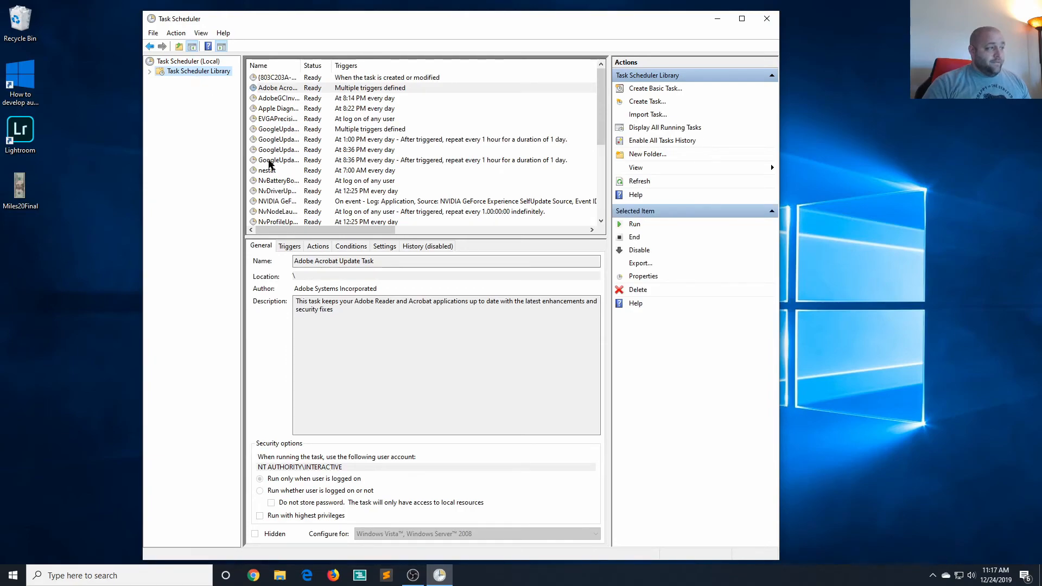
left_click(276, 171)
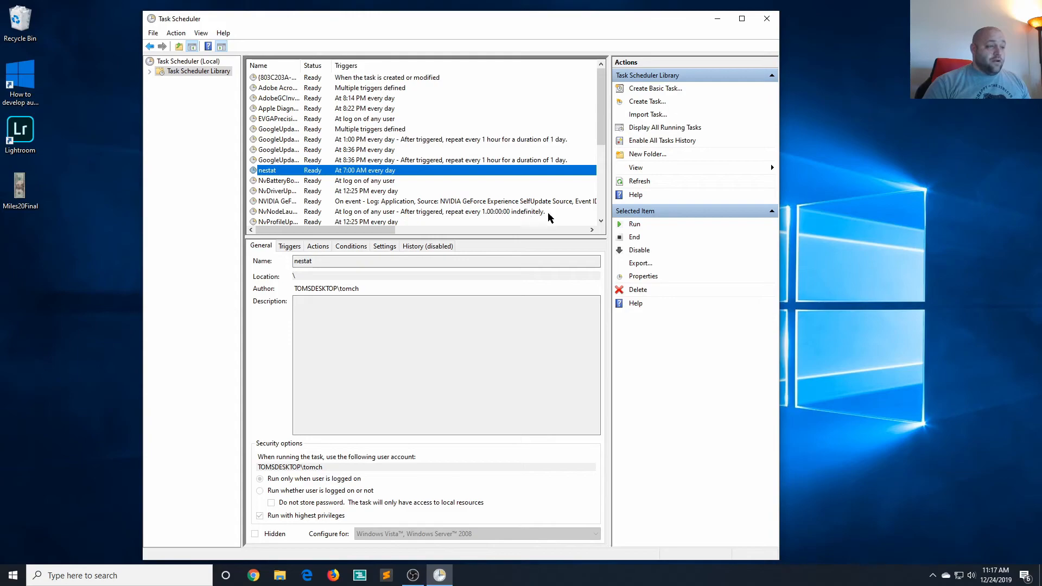
left_click(636, 226)
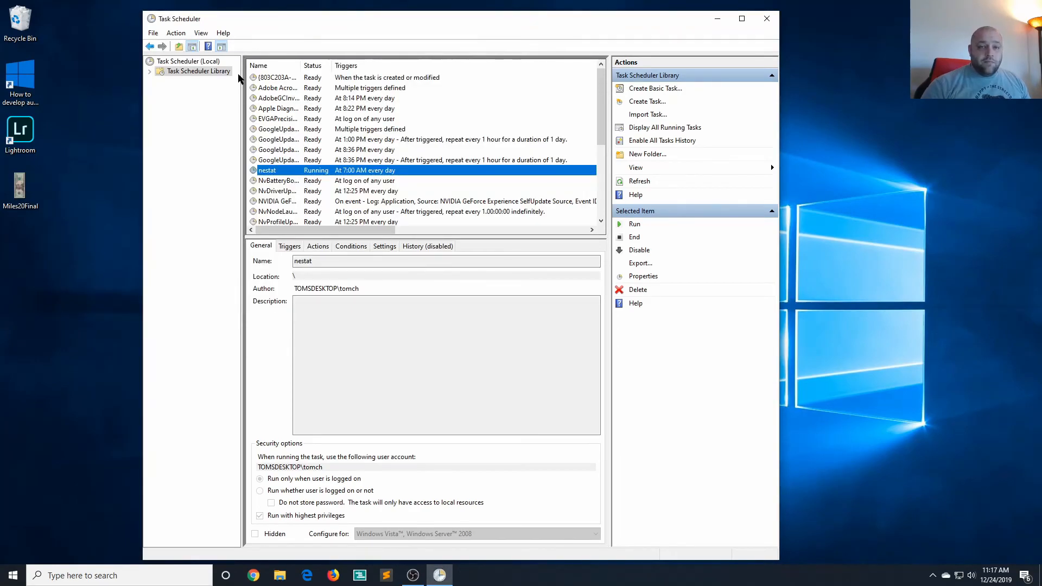
- Switch to File Explorer, open the netstat text document in C:\temp to check the script's output, and close it
left_click(287, 579)
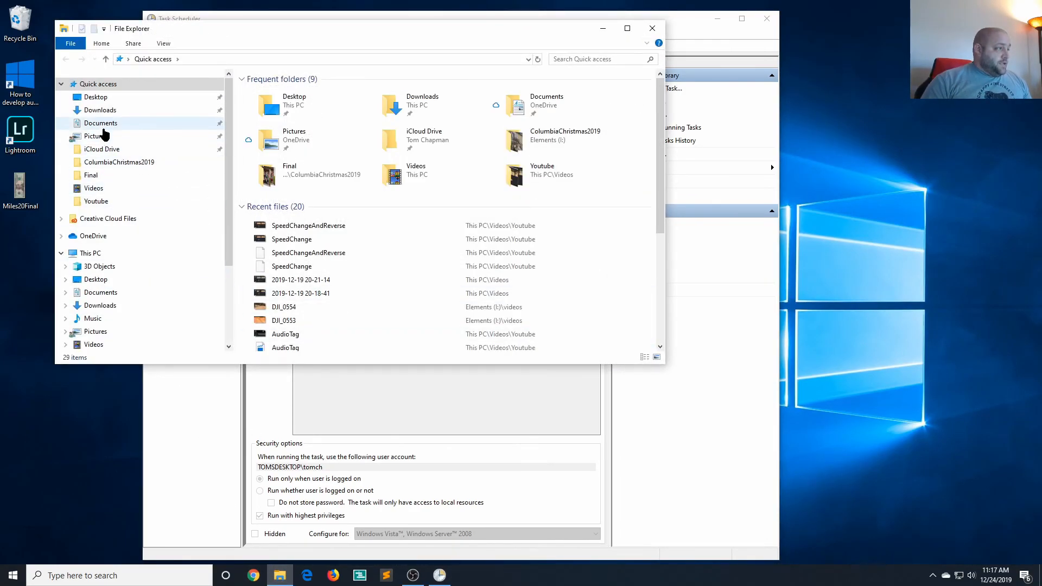
left_click(97, 253)
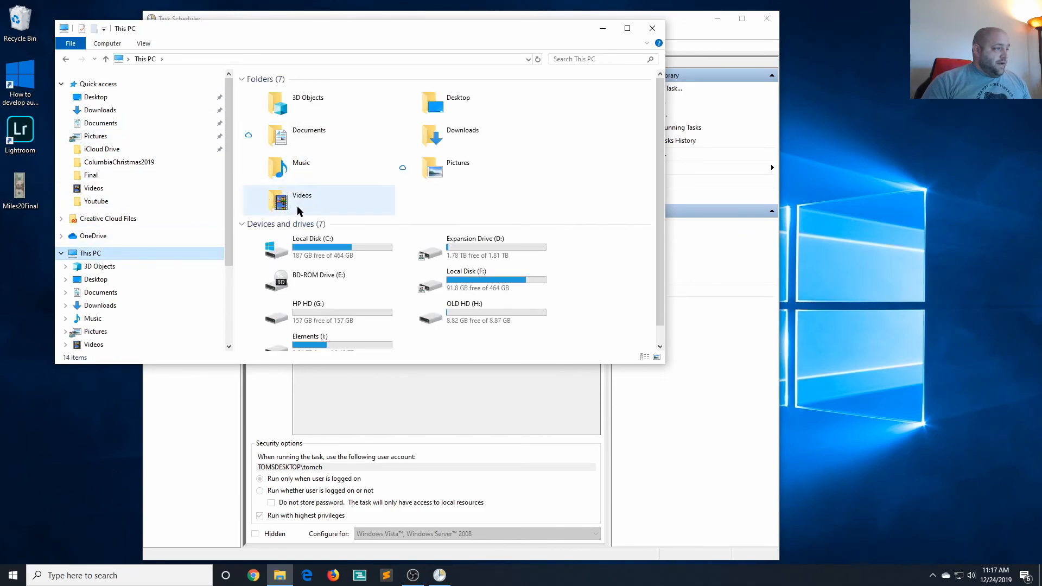
double_click(312, 246)
left_click(276, 142)
double_click(276, 142)
double_click(274, 104)
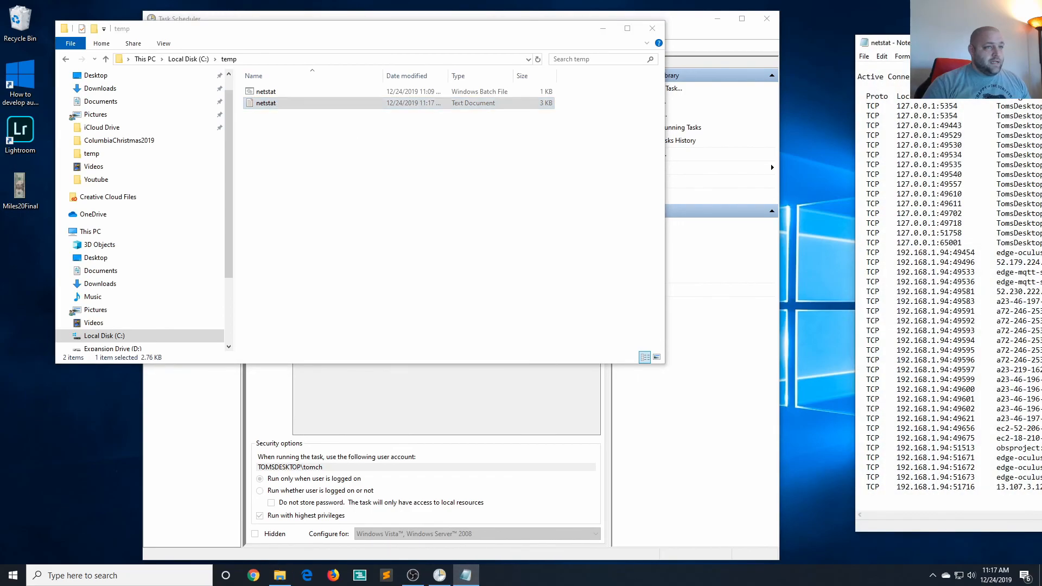
left_click_drag(1010, 46, 331, 34)
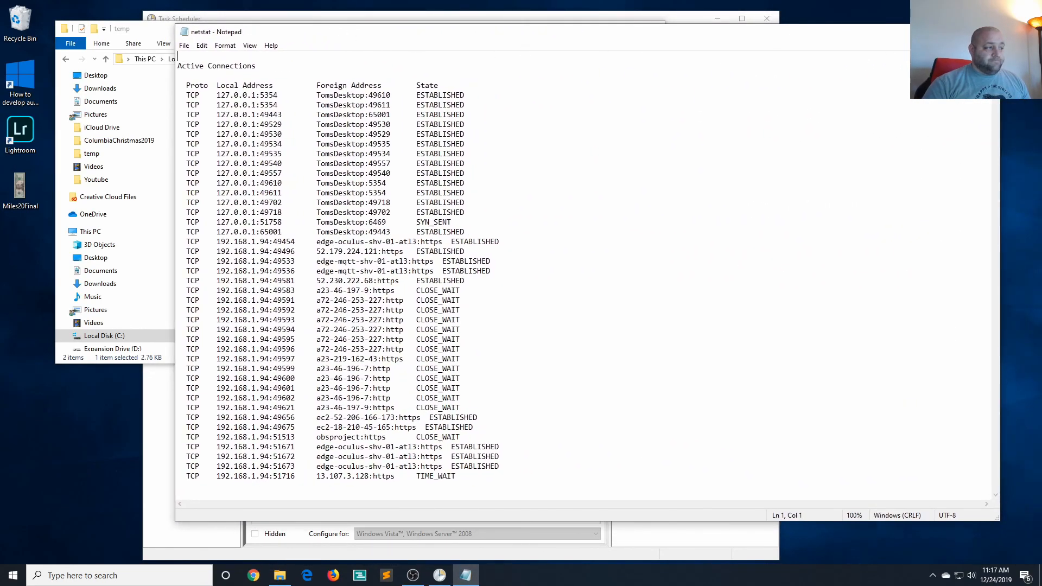
left_click(987, 32)
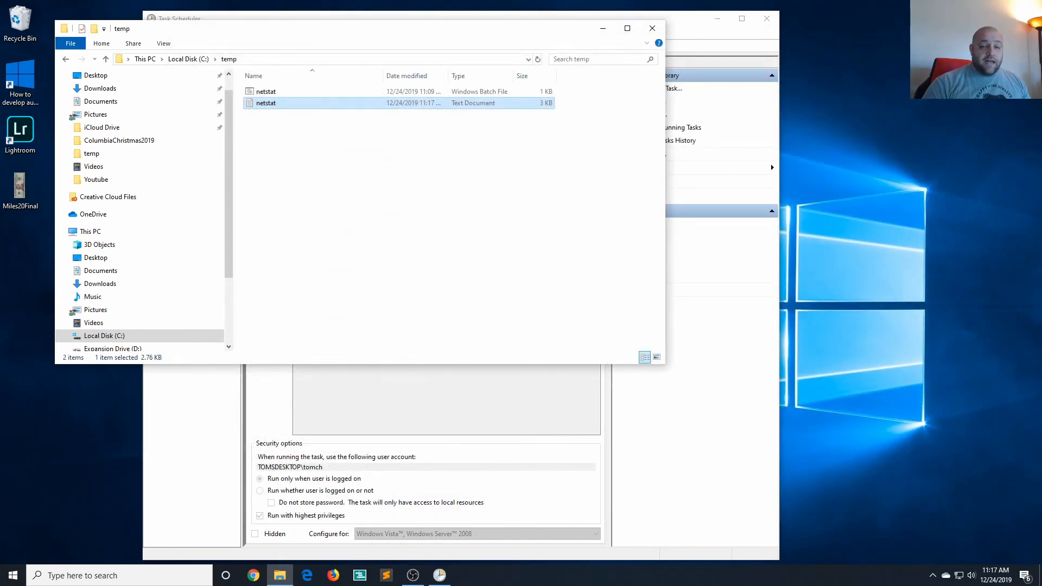